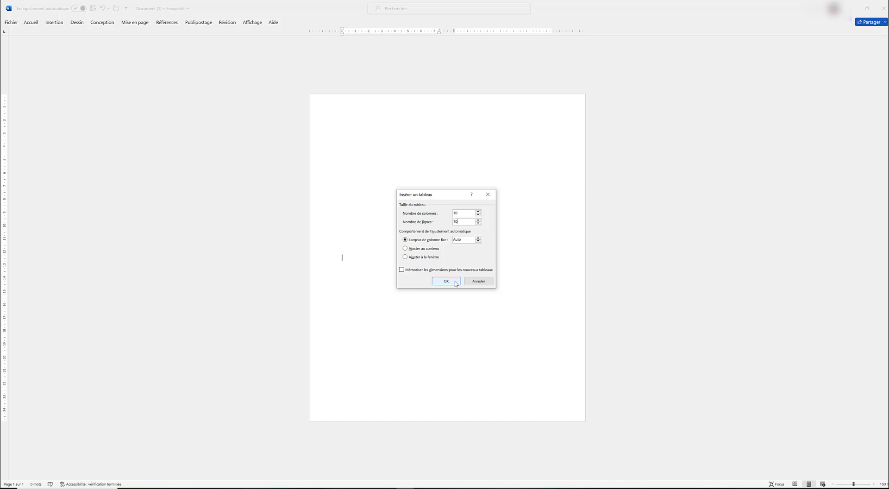
Insert a table with 10 columns and 10 rows and move it freely around the page.
click(455, 281)
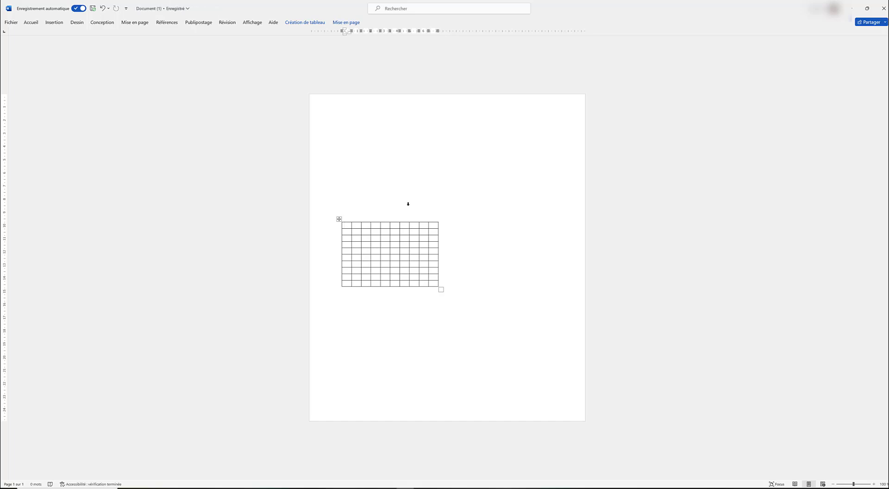
drag(339, 218, 388, 197)
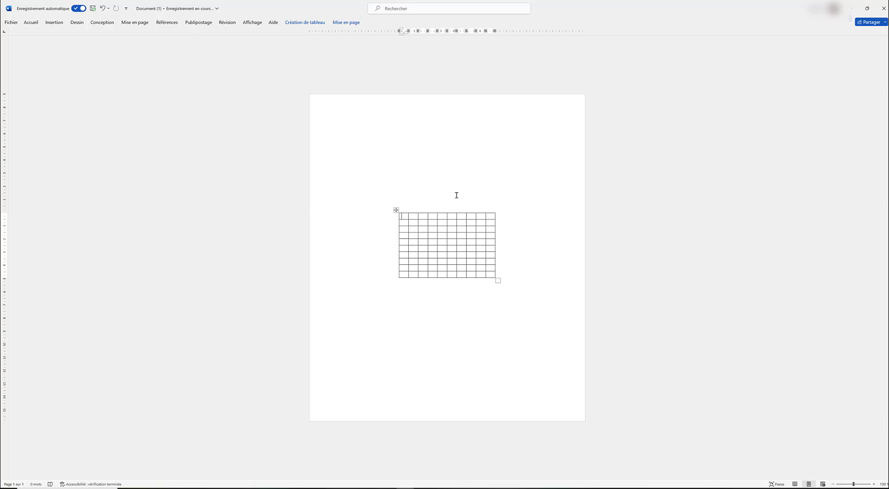
click(396, 208)
drag(396, 205, 389, 155)
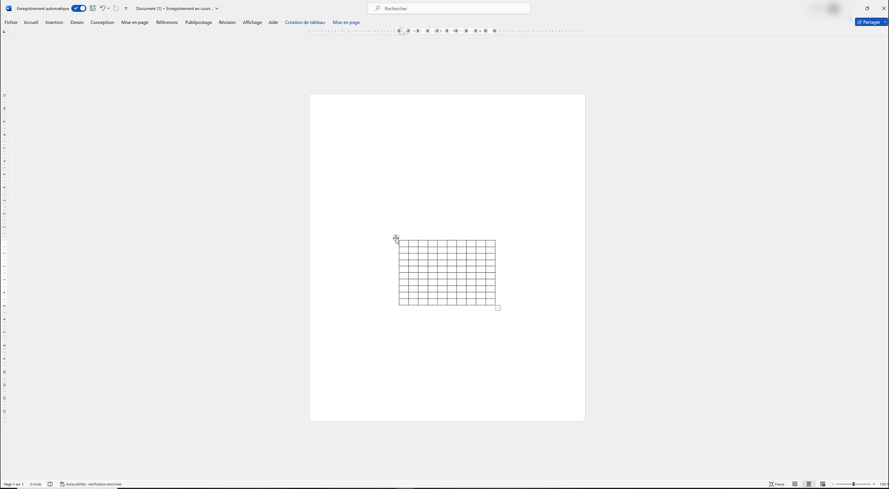
drag(396, 238, 357, 207)
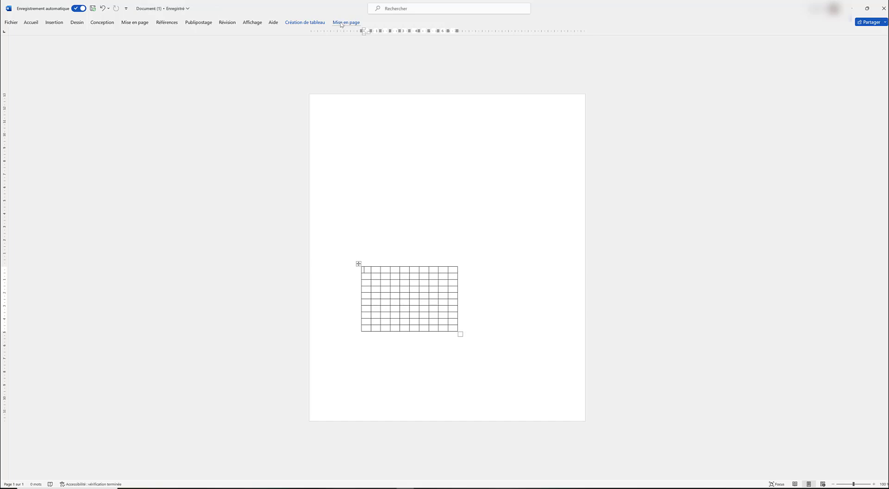
Set the table's horizontal alignment to Centré in the table properties.
click(342, 24)
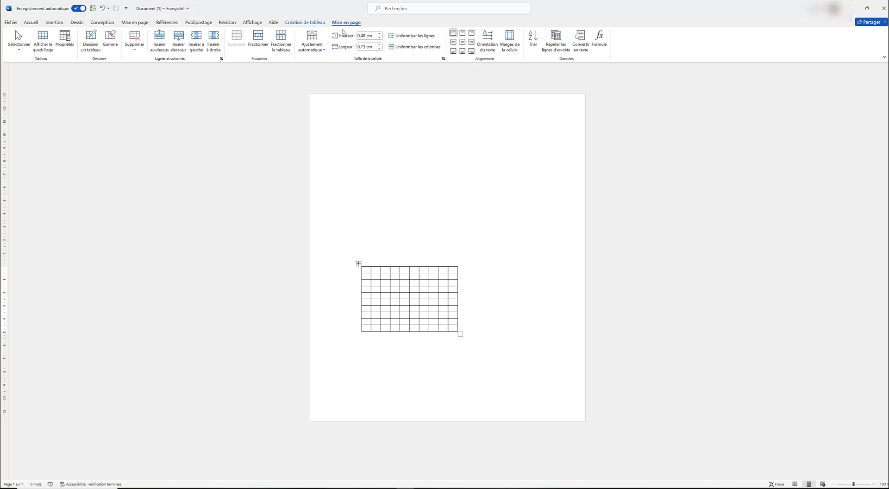
click(70, 40)
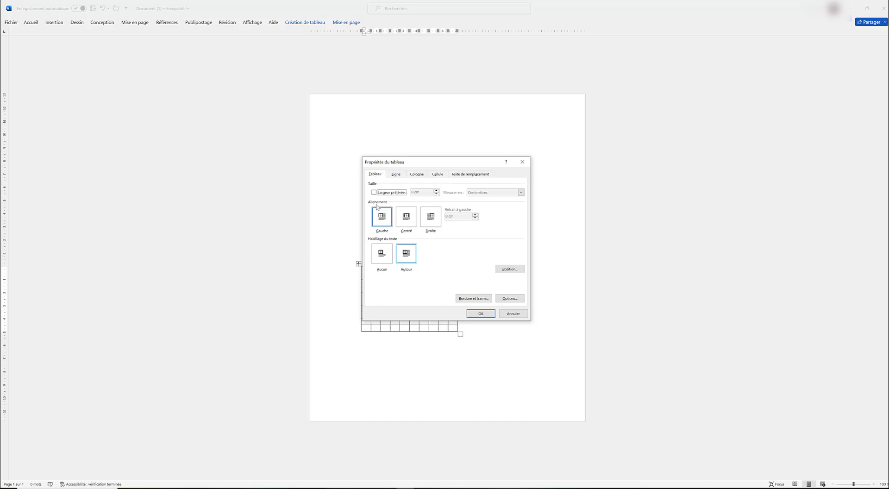
click(409, 219)
click(482, 314)
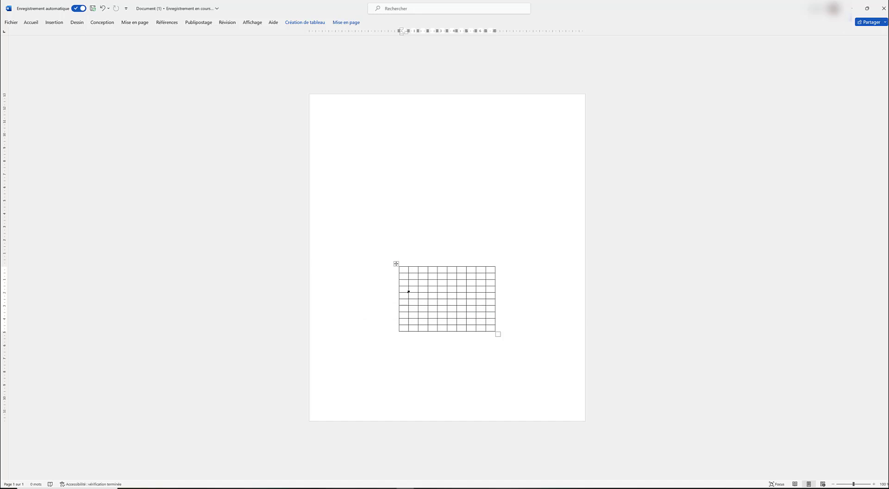
Set the table's vertical position to Centré relative to the page, keeping it horizontally centred relative to the page.
mouse_move(405, 265)
click(342, 25)
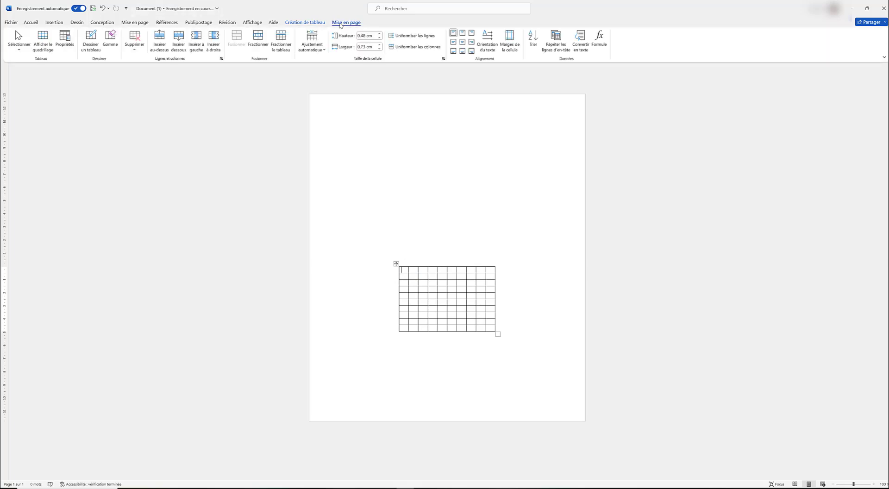
click(73, 37)
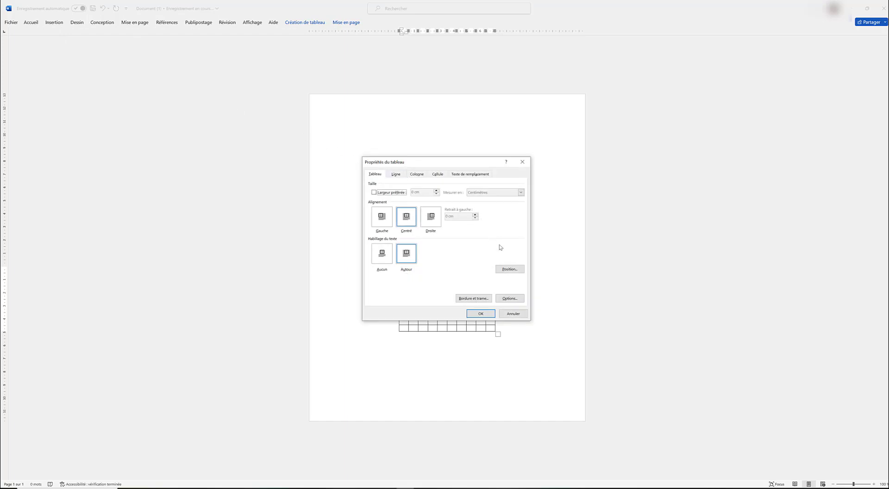
click(511, 270)
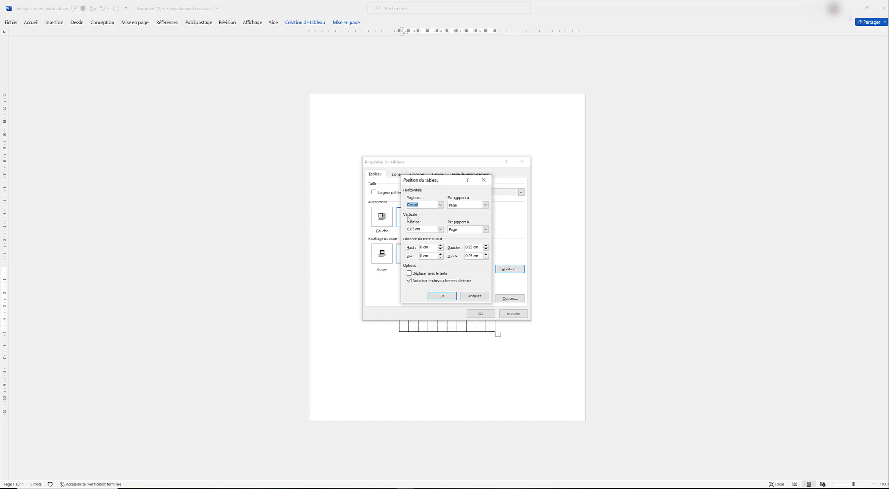
click(440, 206)
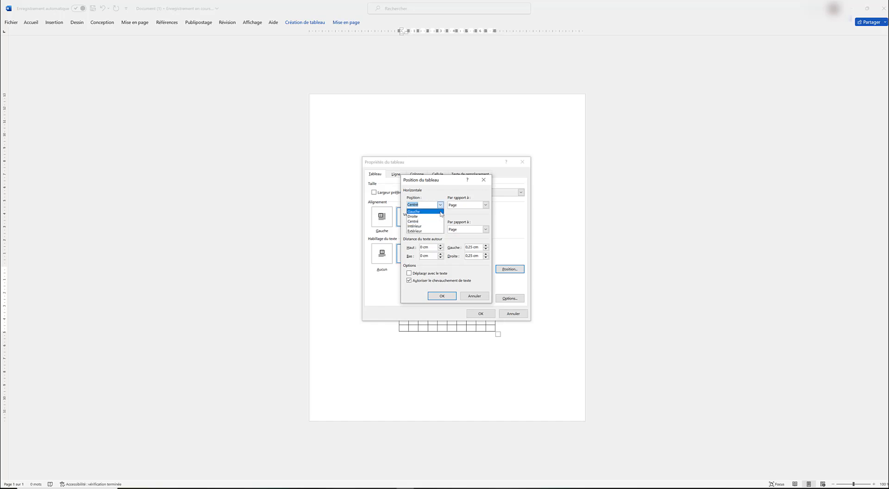
click(485, 205)
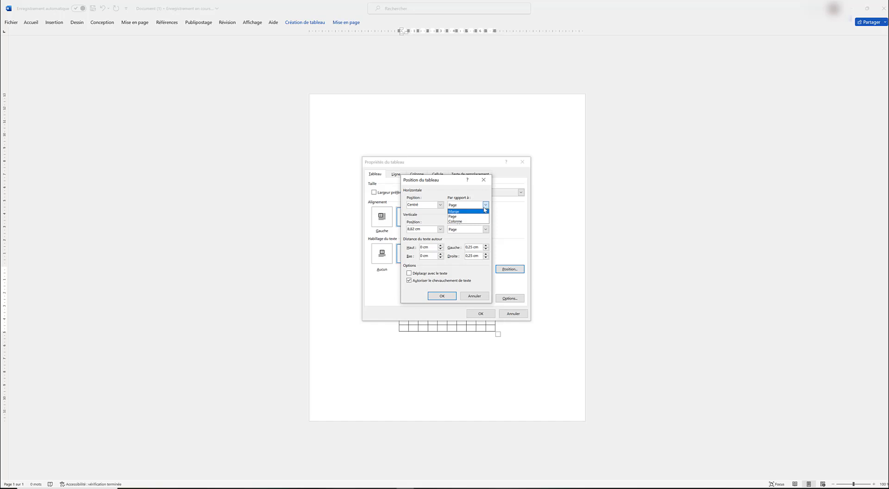
click(487, 206)
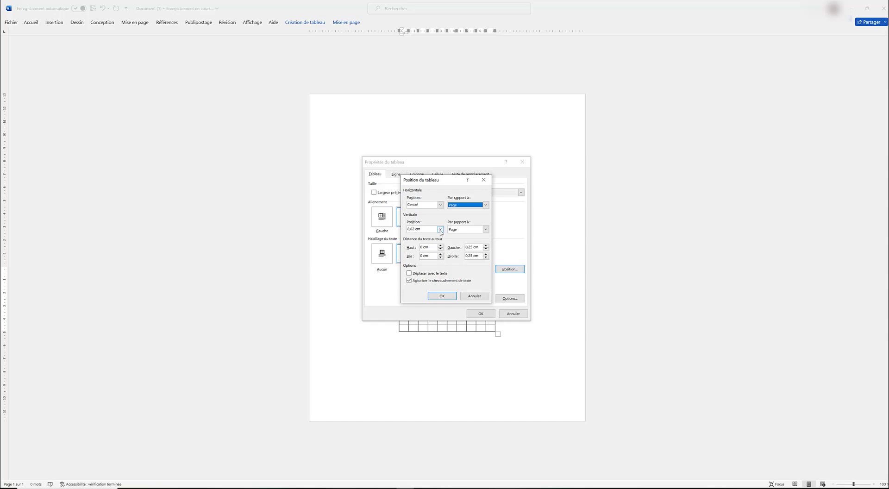
click(440, 229)
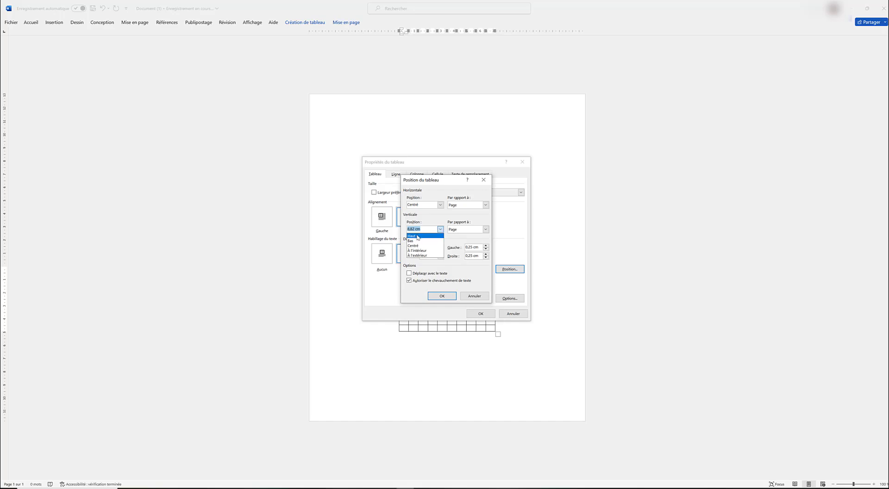
click(411, 248)
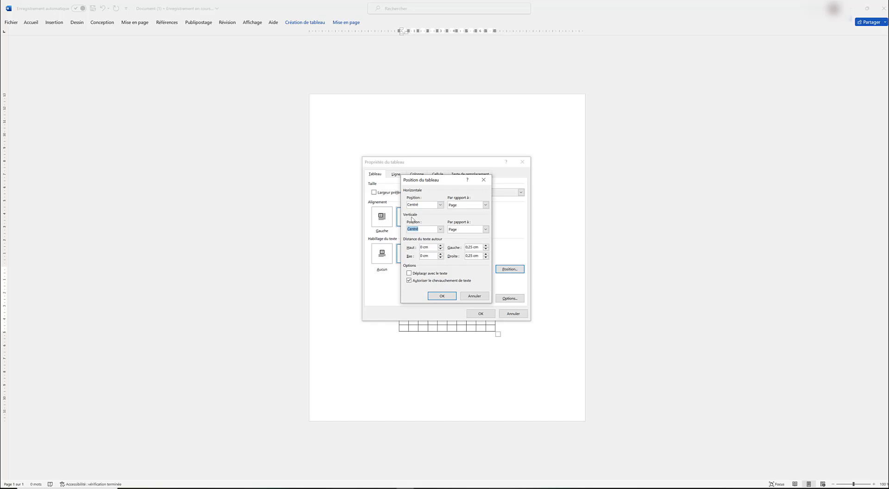
click(442, 297)
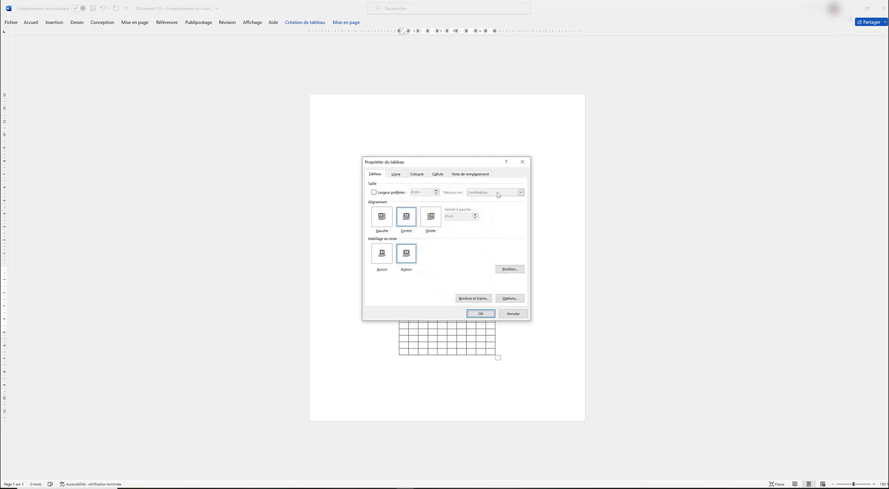
Move the table properties dialog off the table and turn off Autoriser le chevauchement de texte in the table's position settings.
drag(468, 161, 579, 105)
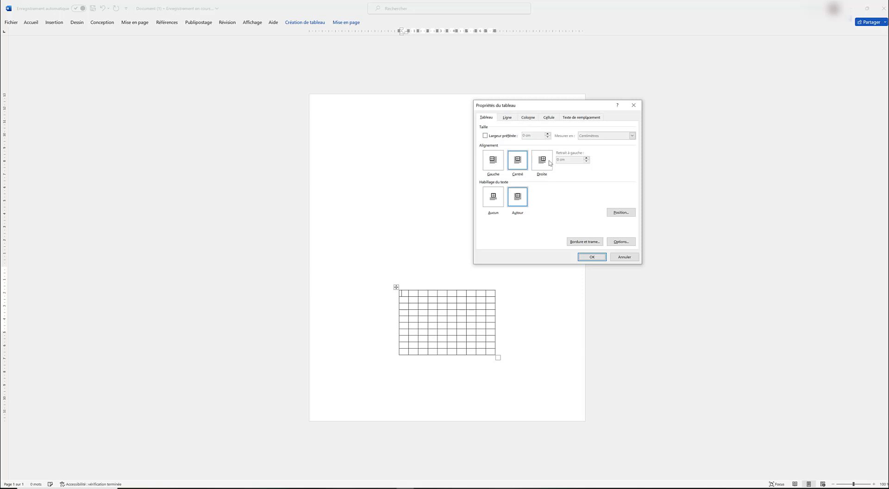
click(620, 214)
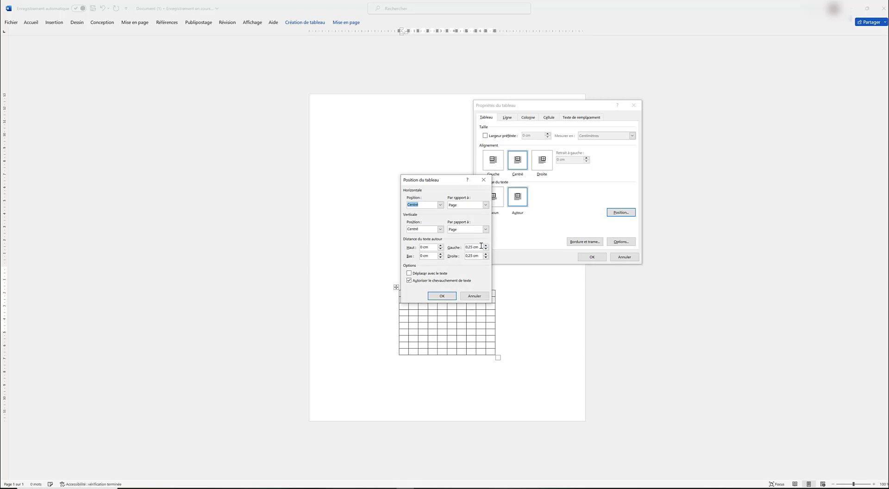
click(410, 281)
click(442, 296)
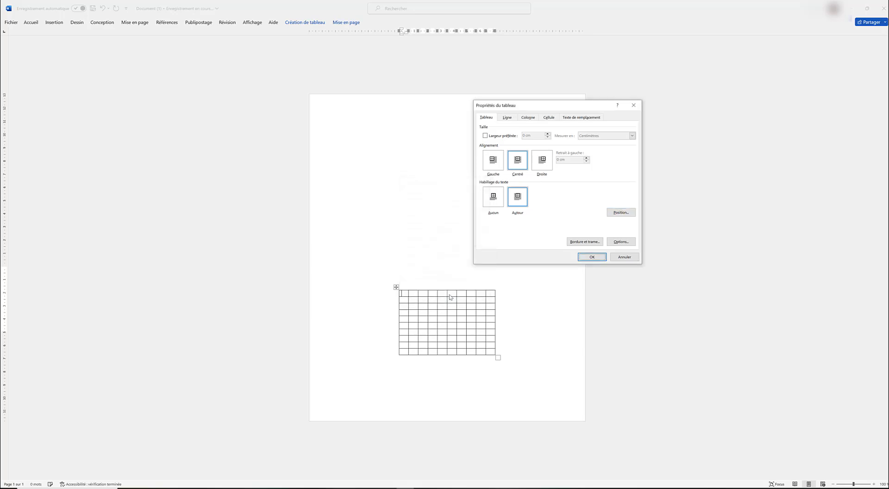
Check the table's default cell margin and spacing options, and close the table properties unchanged.
click(621, 242)
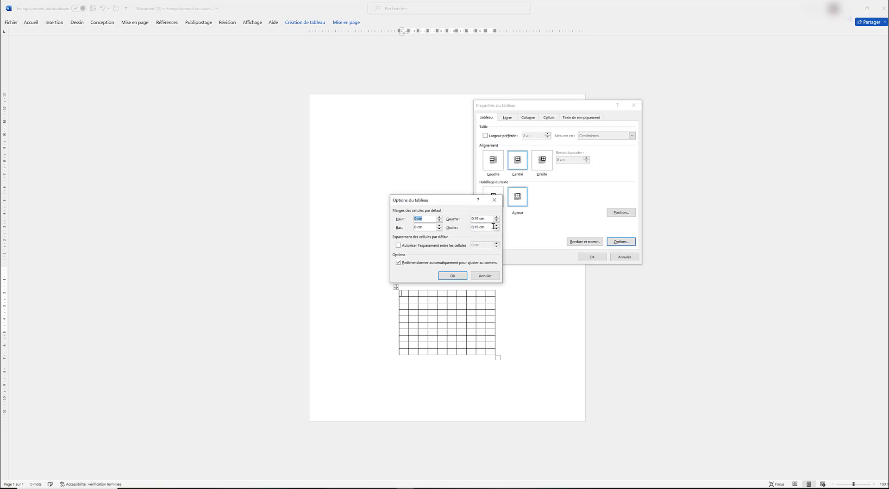
click(495, 199)
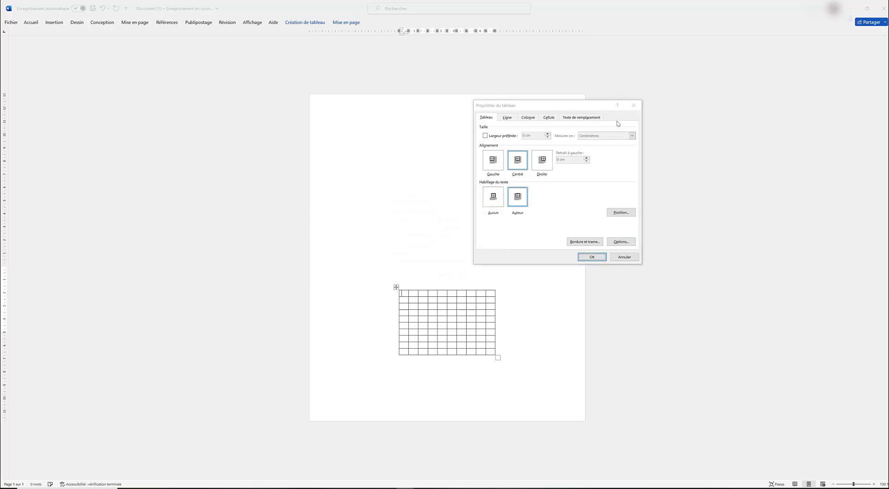
click(634, 105)
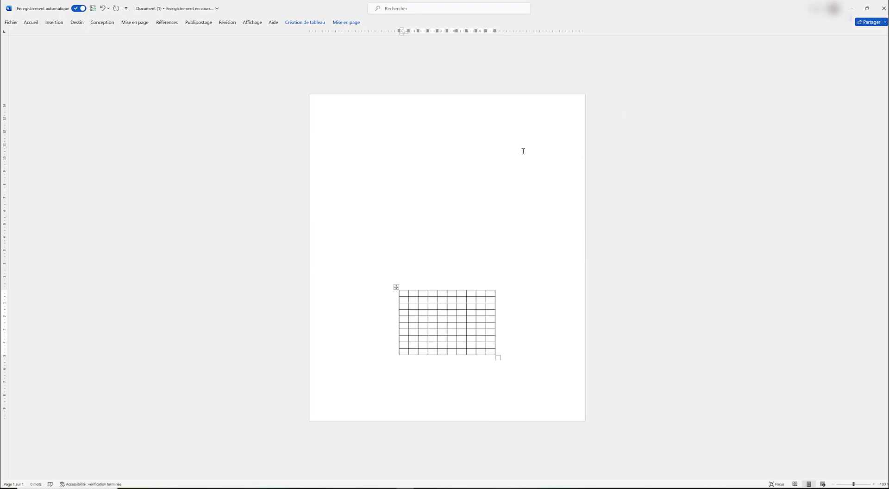
Select the whole table, review its row and column size settings, and set the cells' vertical alignment to Centré.
click(397, 288)
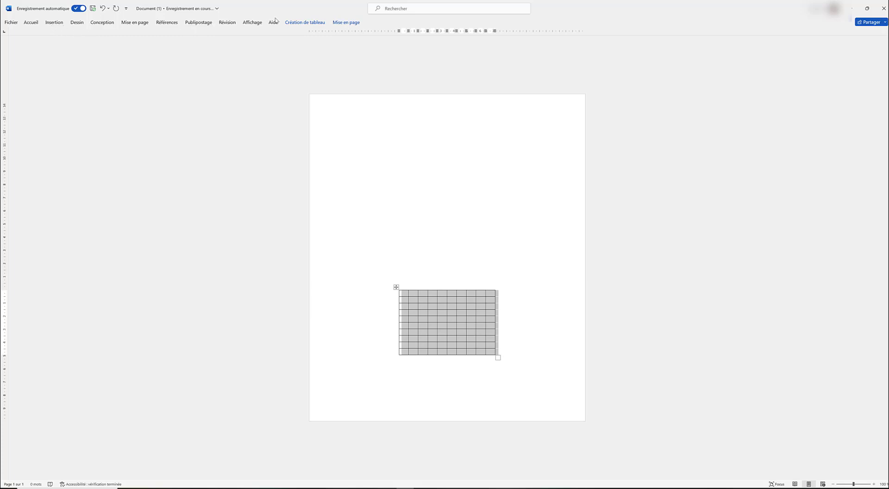
click(348, 22)
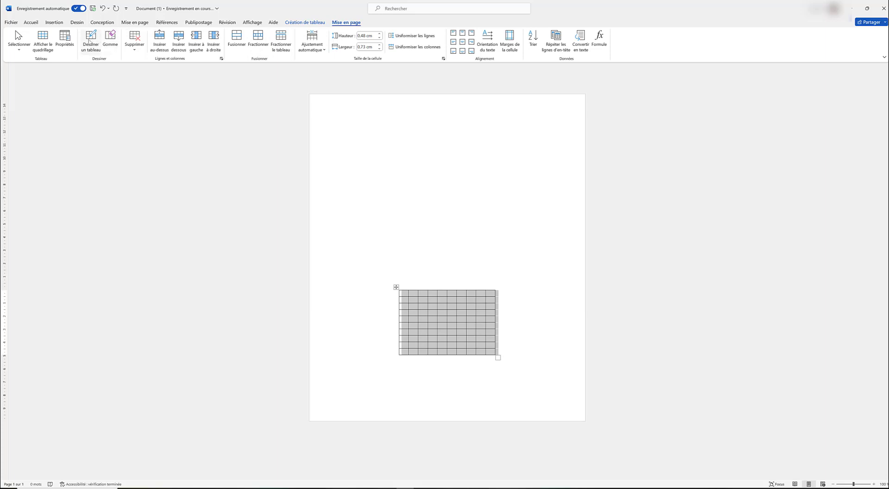
click(70, 41)
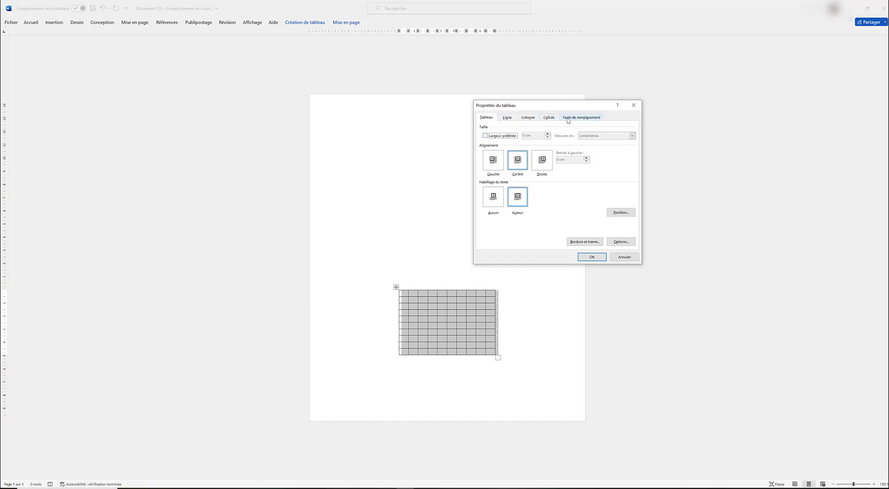
click(507, 120)
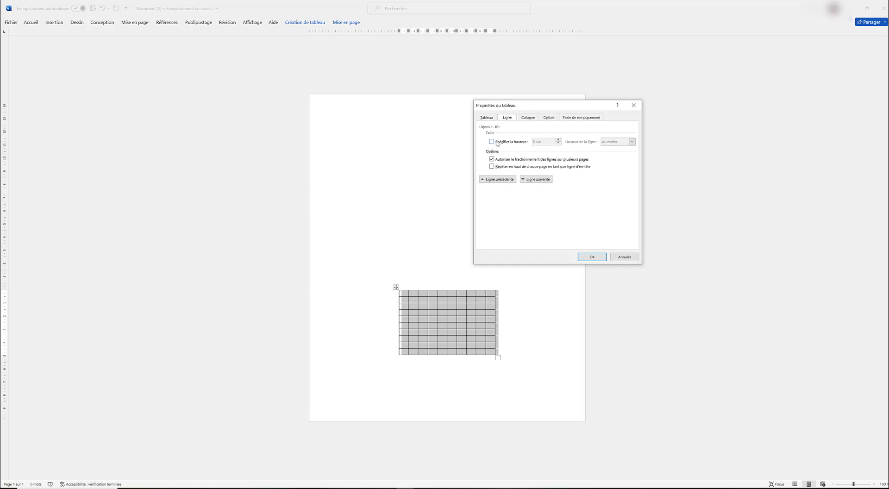
click(531, 119)
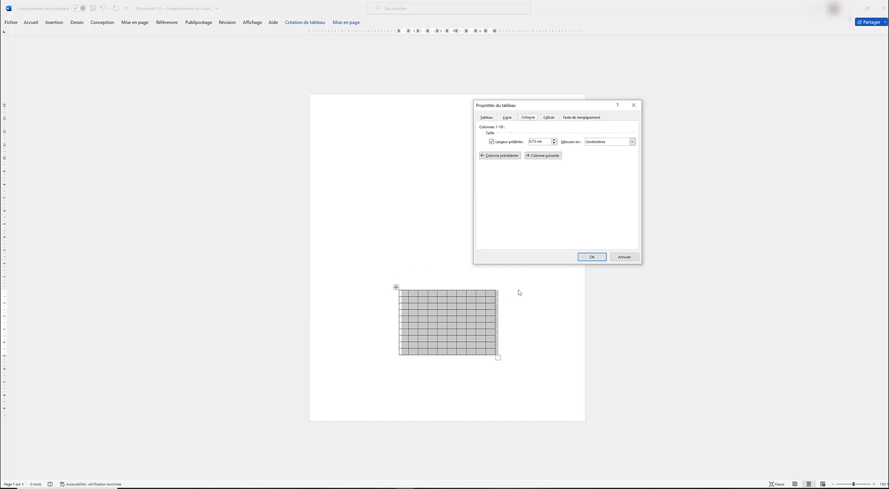
click(549, 118)
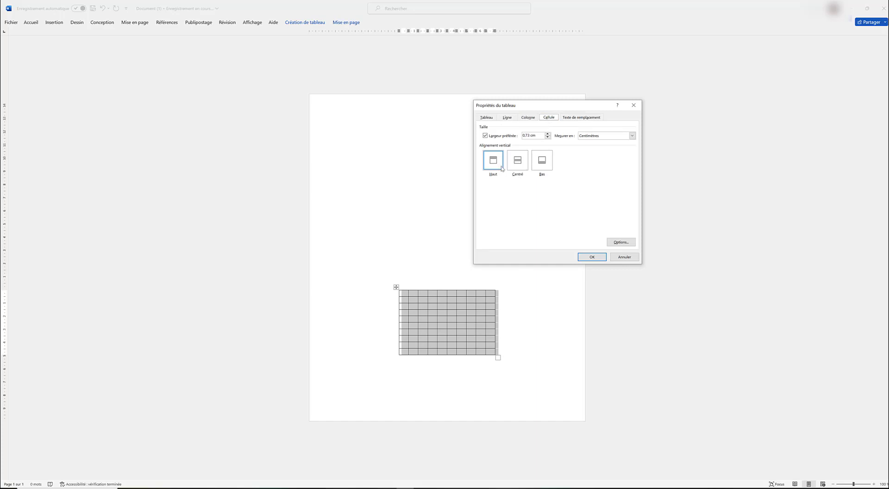
click(521, 166)
click(596, 259)
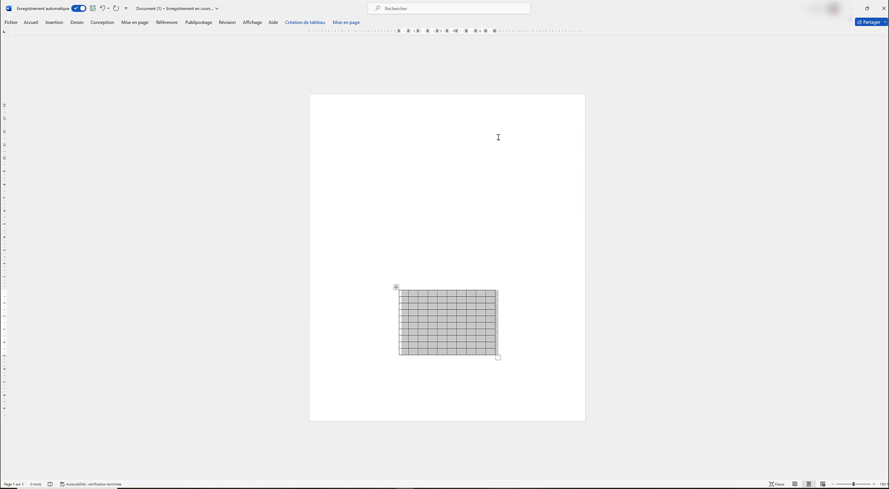
Check the margin and text-fitting options for the selected table's cells.
click(346, 22)
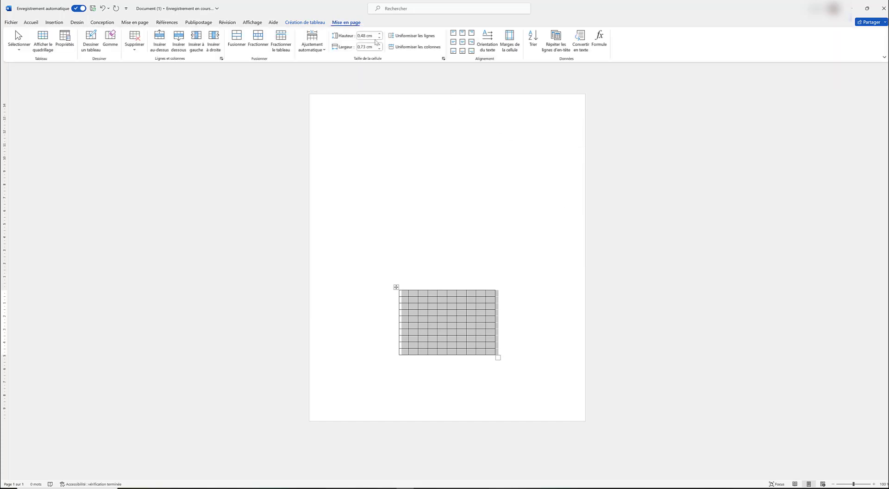
click(67, 44)
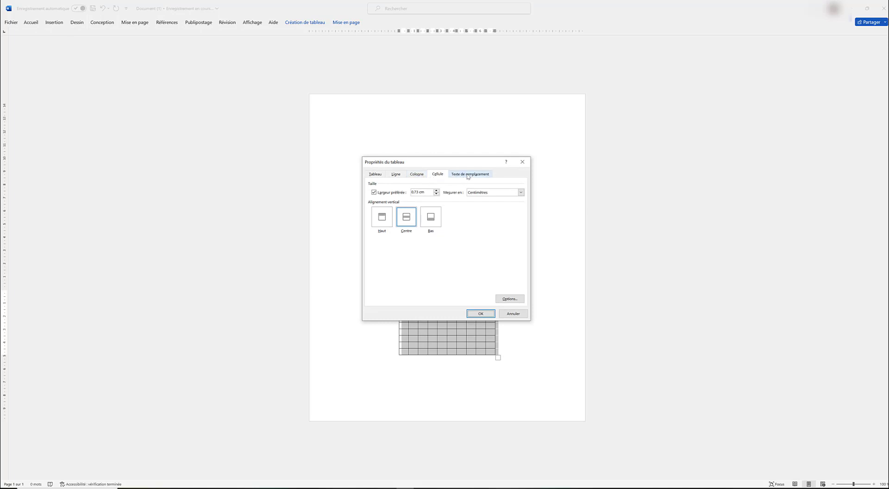
click(508, 299)
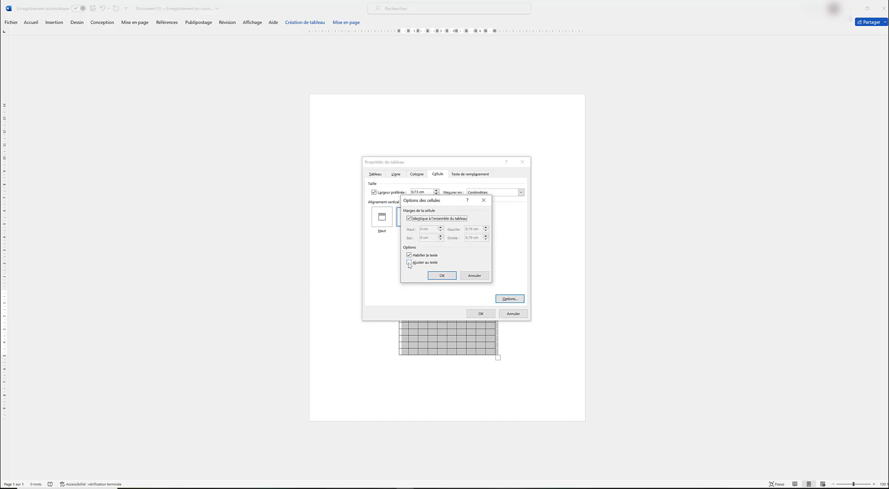
click(484, 201)
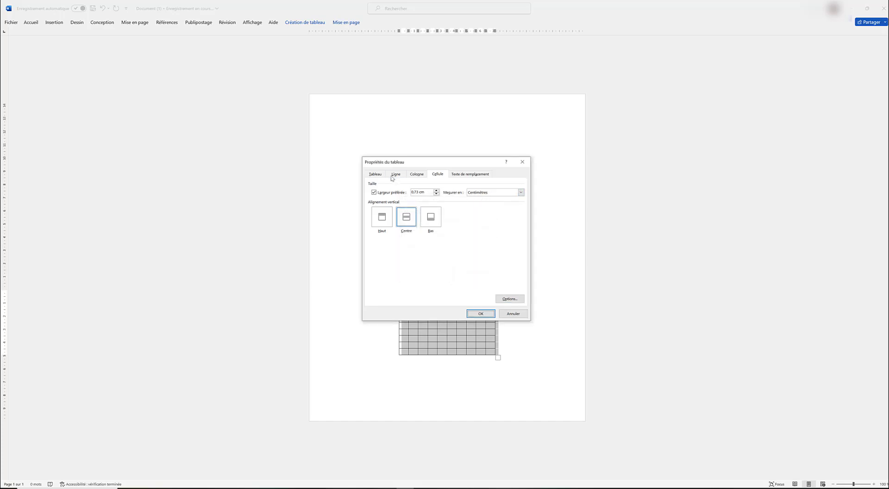
Set the table's default left and right cell margins to 0 in the table options and apply the table properties.
click(373, 176)
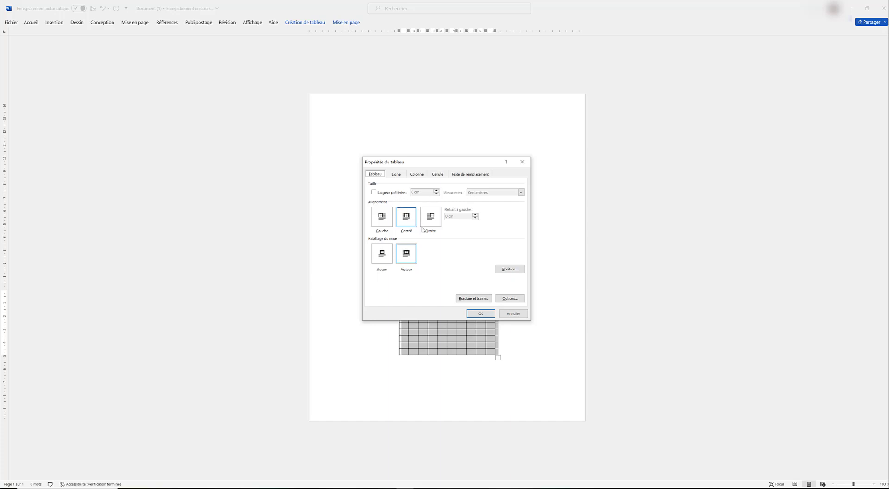
click(511, 299)
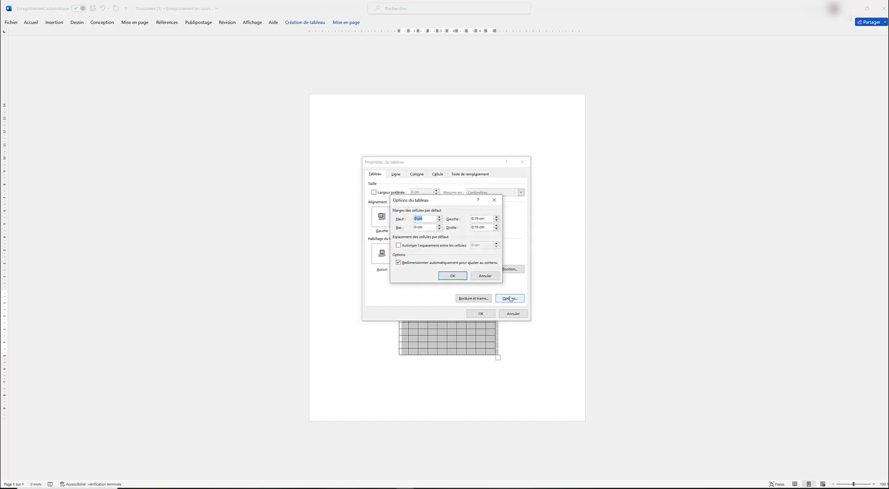
drag(485, 219, 453, 211)
text(0)
drag(489, 227, 459, 222)
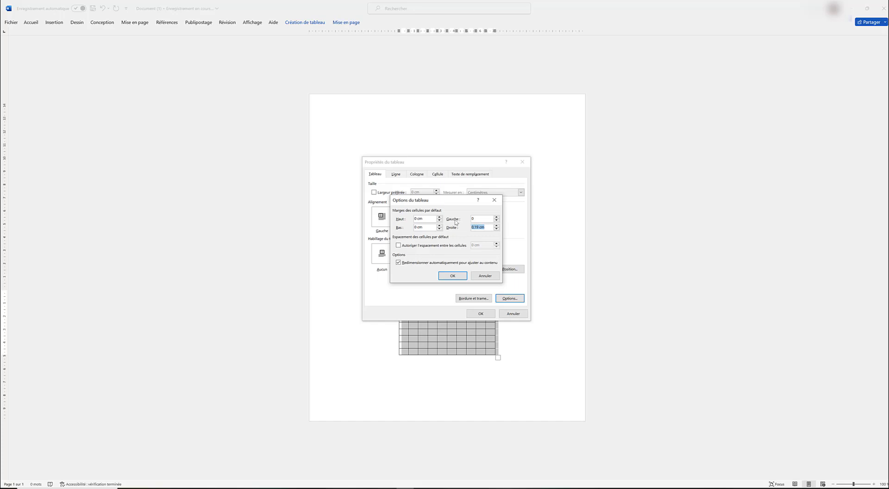
text(0)
click(449, 278)
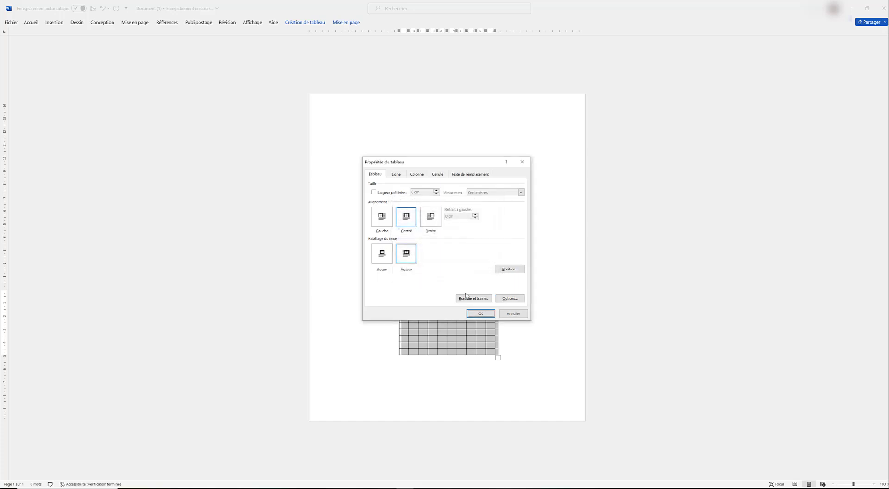
click(479, 314)
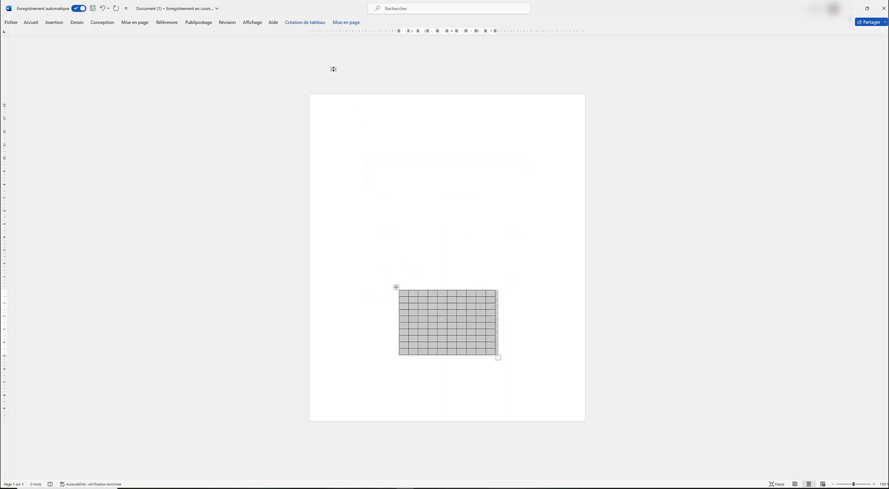
Shade all cells of the selected table with a light blue theme colour.
click(317, 23)
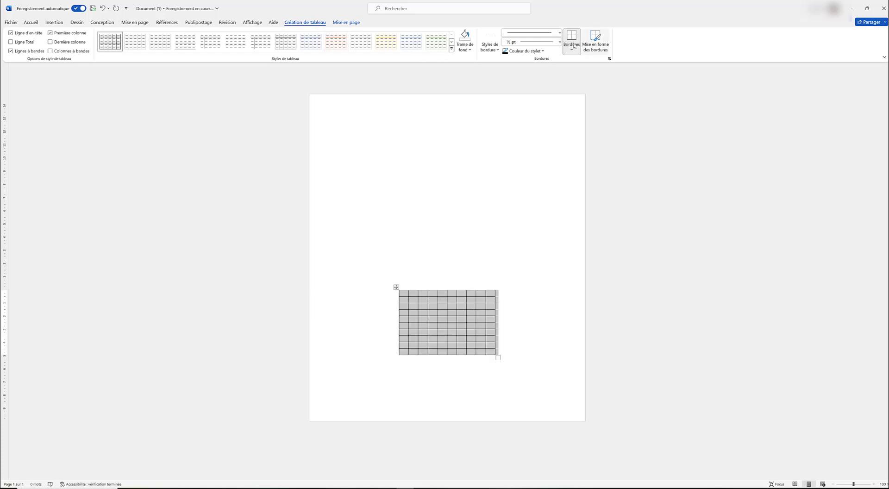
click(472, 45)
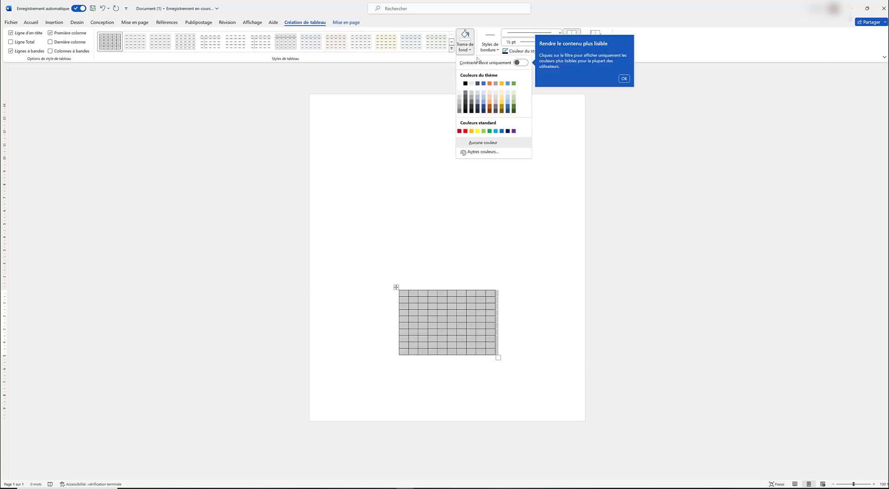
click(478, 99)
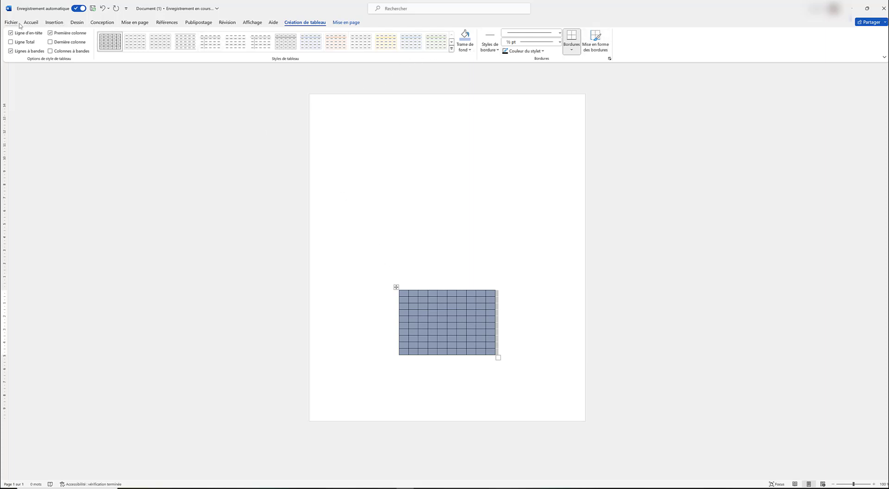
Centre the content of all the table's cells horizontally.
click(35, 25)
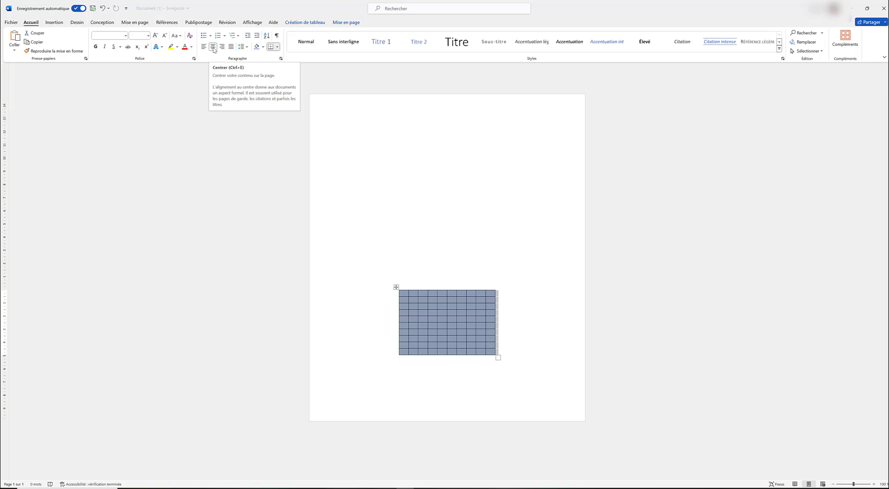
click(214, 49)
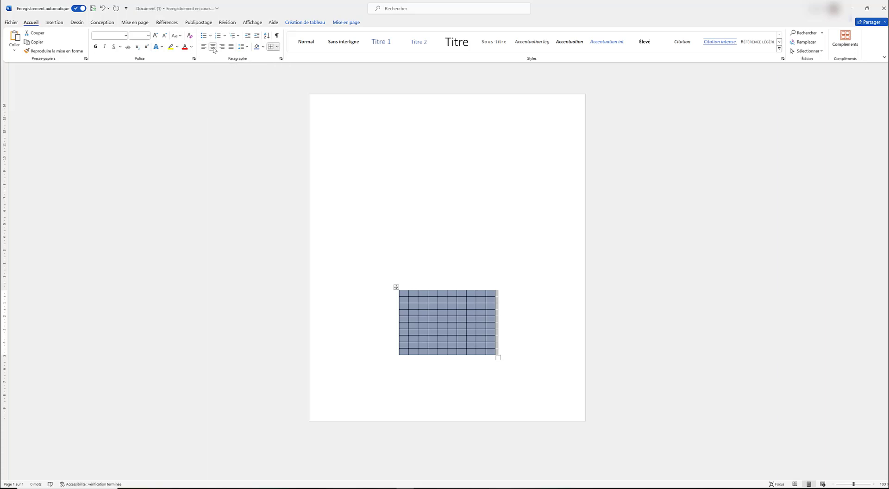
click(440, 186)
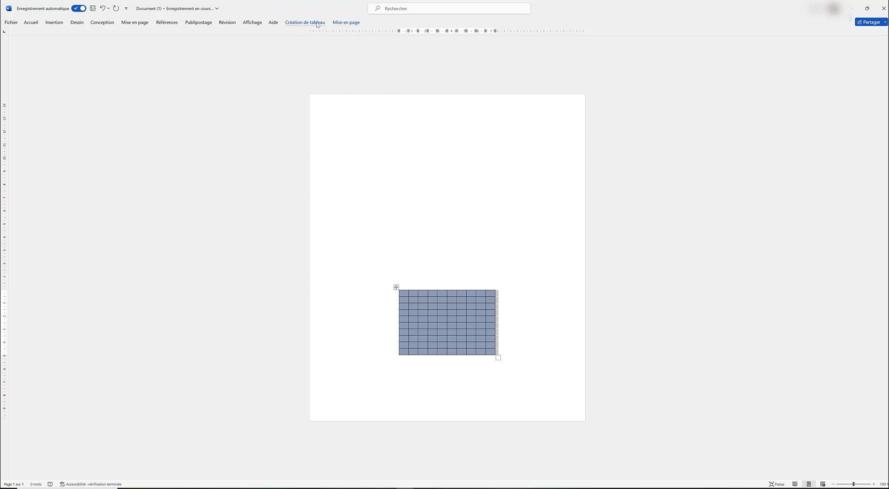
Turn on Afficher le quadrillage for the table and display the page's Quadrillage behind it.
click(356, 21)
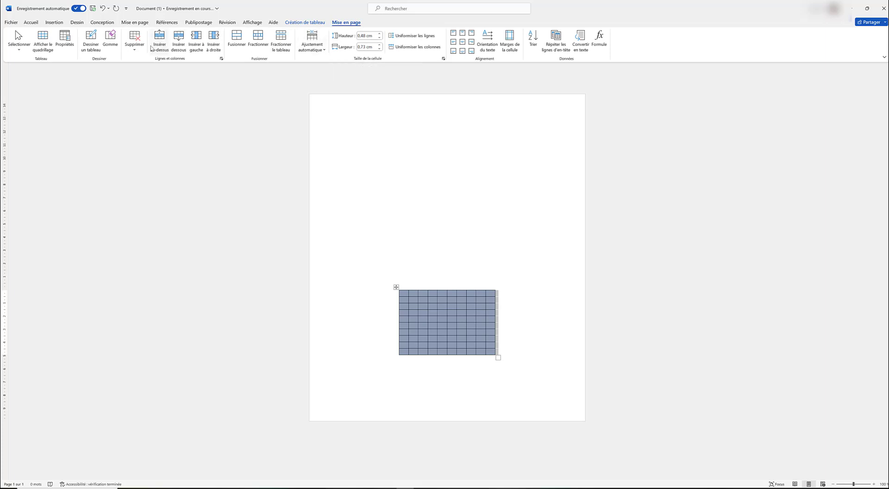
click(46, 52)
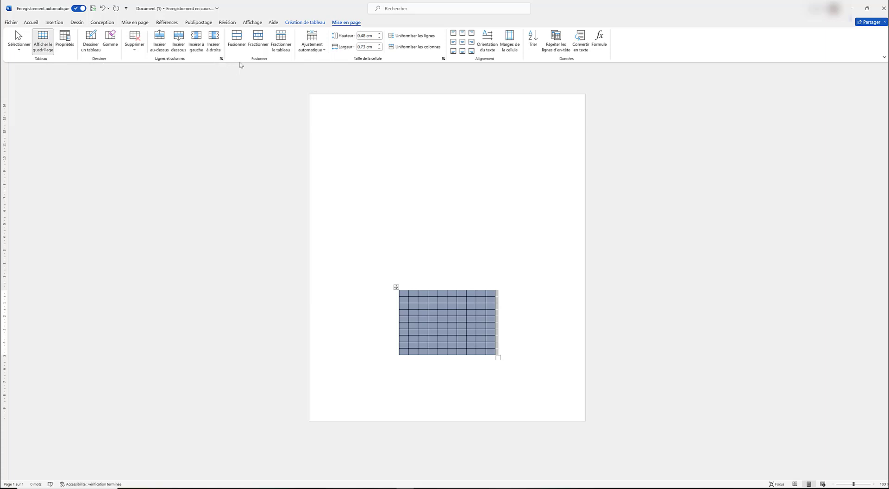
click(103, 23)
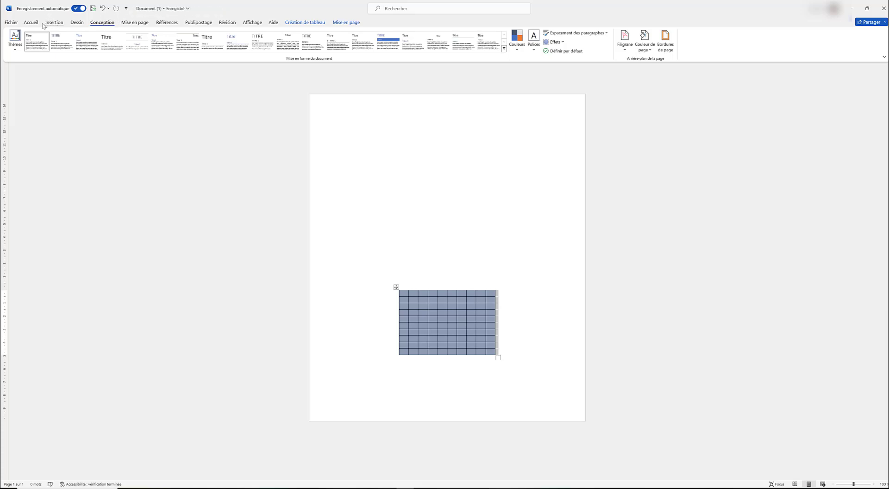
click(252, 23)
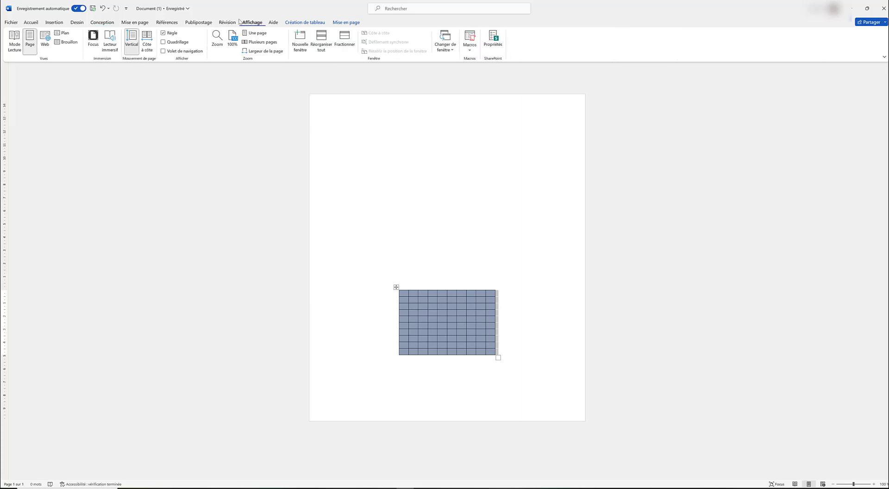
click(163, 42)
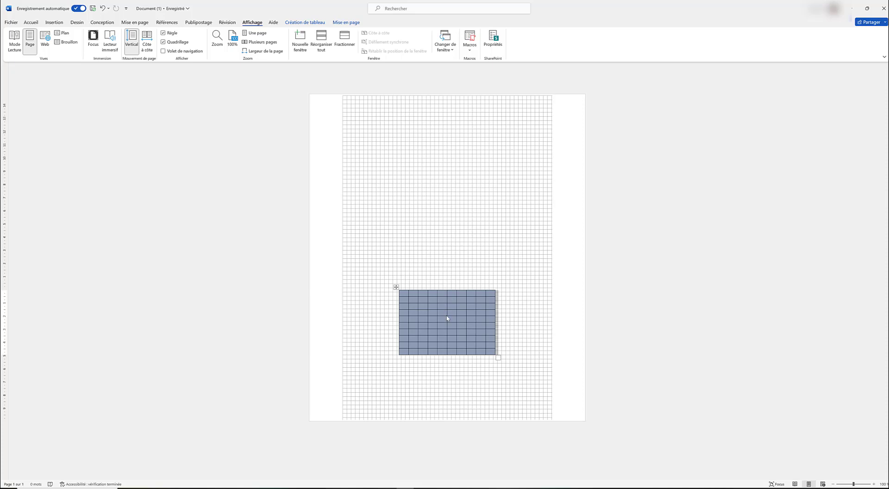
key(ctrl+F1)
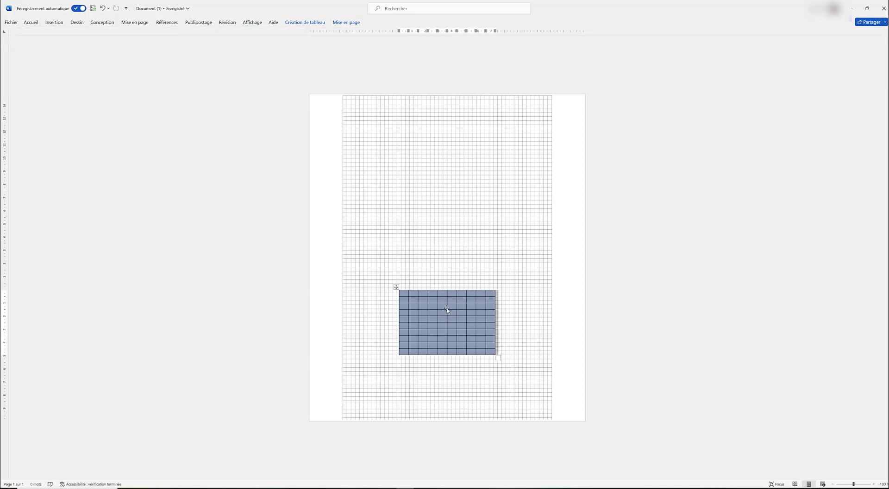
Move the table slightly up the page, keeping it horizontally centred on the drawing grid.
drag(444, 303, 444, 305)
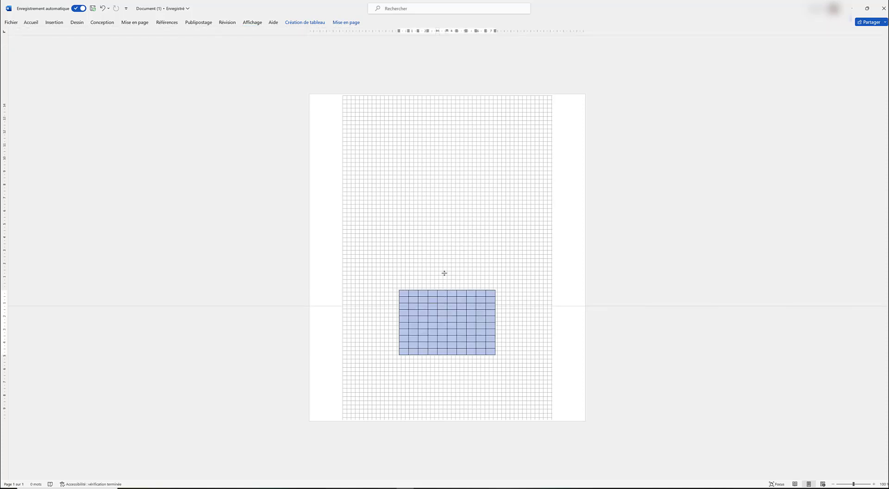
drag(444, 267, 444, 268)
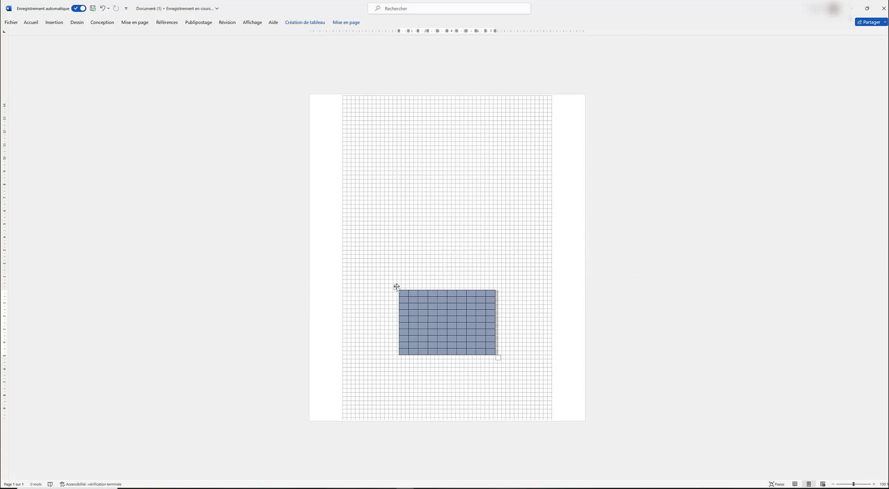
drag(396, 288, 399, 235)
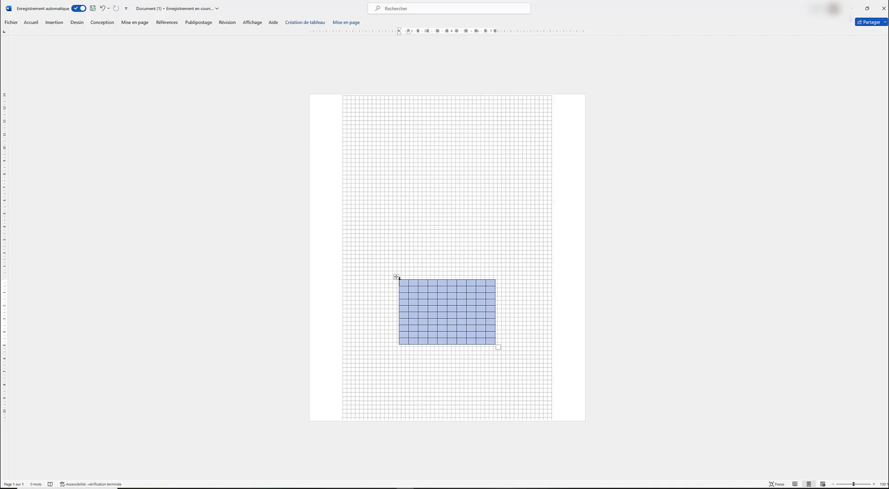
drag(396, 276, 405, 216)
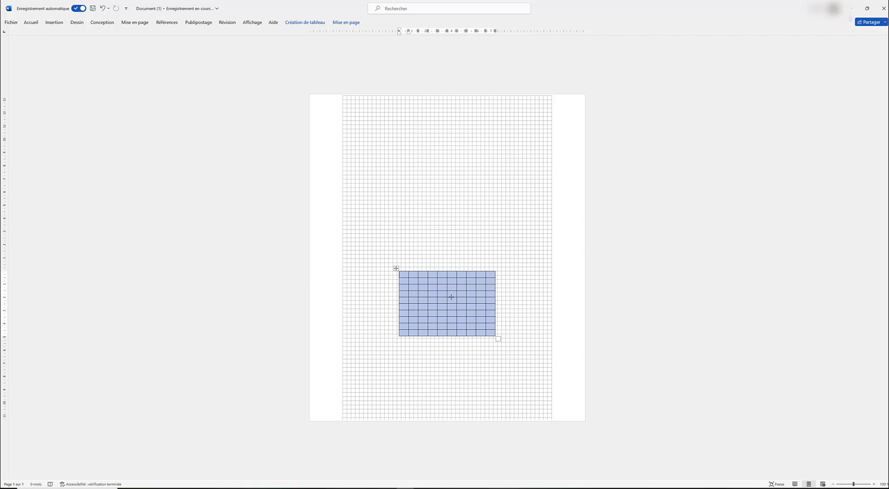
key(ctrl+Home)
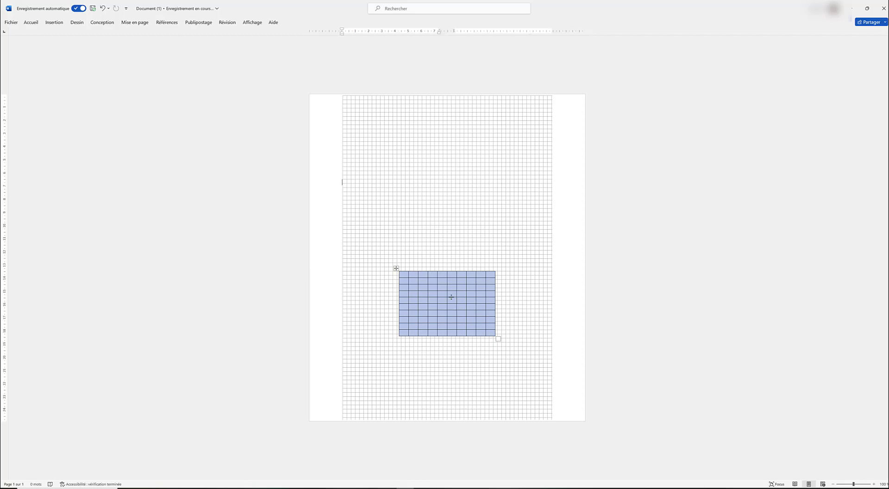
click(444, 305)
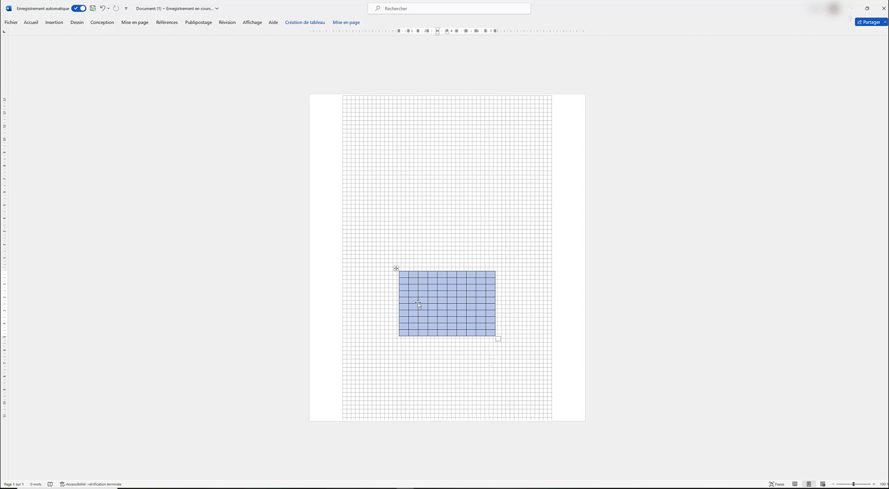
key(ctrl+Home)
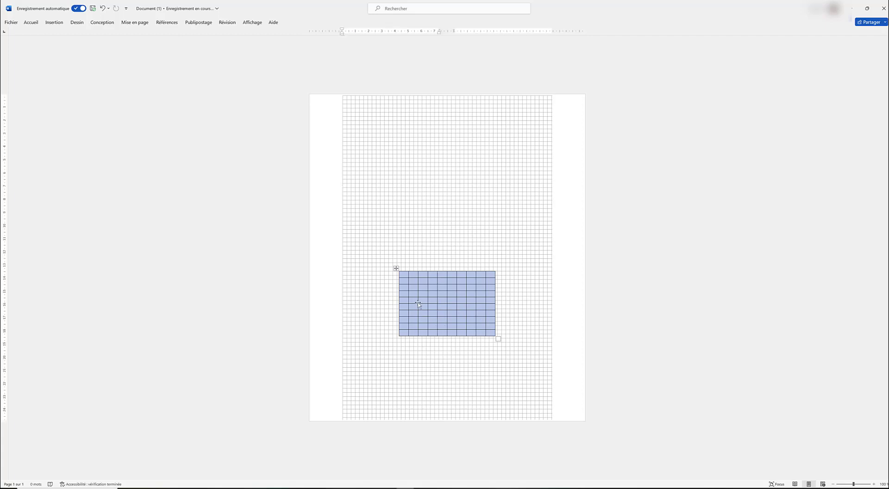
click(418, 304)
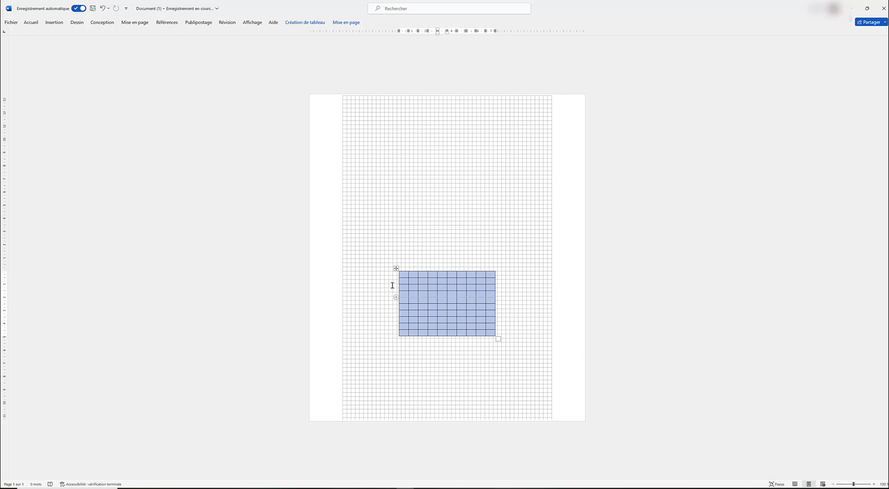